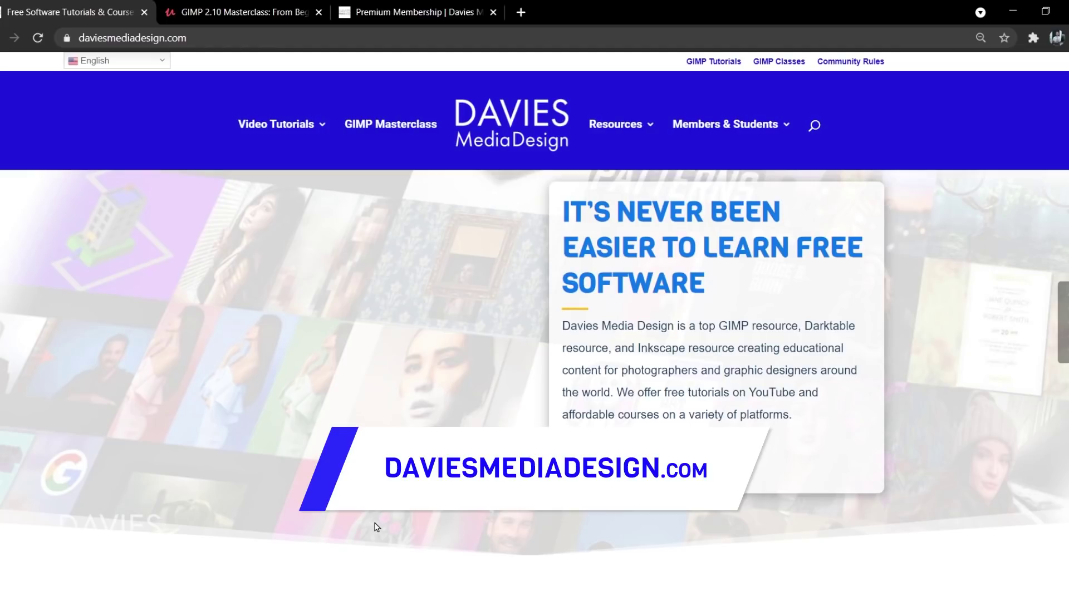
# Scroll the daviesmediadesign.com homepage past the tutorials, premium banner and Help Articles sections
pyautogui.scroll(-7, 376, 527)
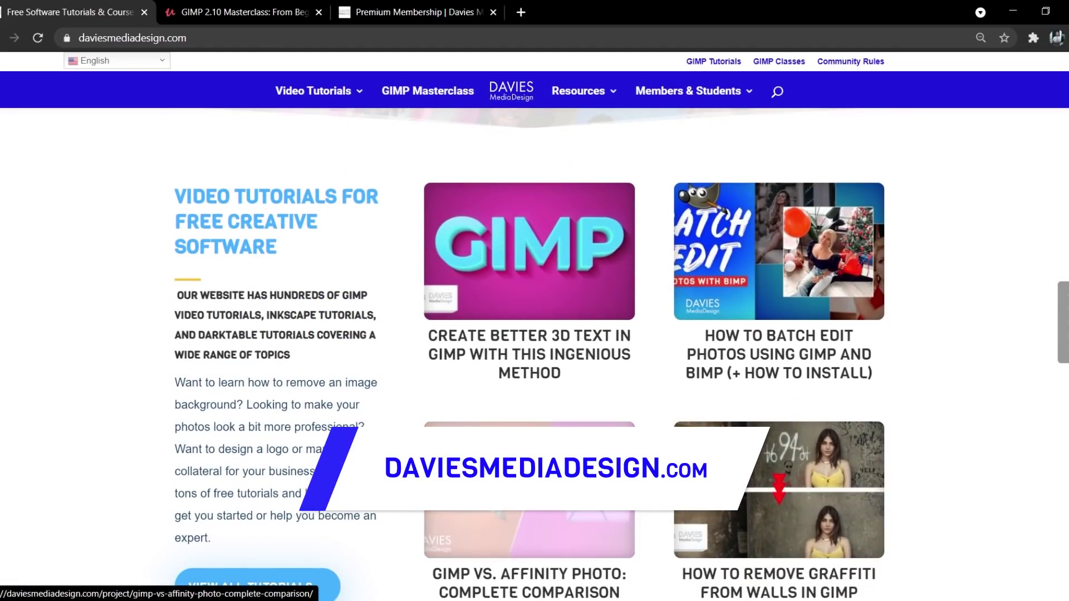
pyautogui.scroll(-5, 376, 527)
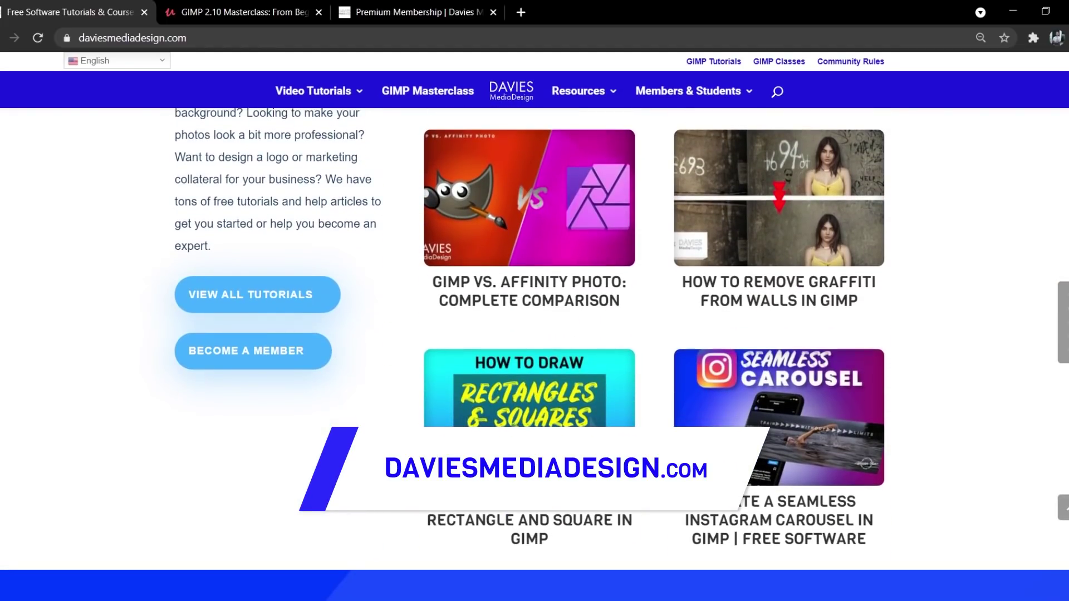
pyautogui.scroll(-7, 103, 400)
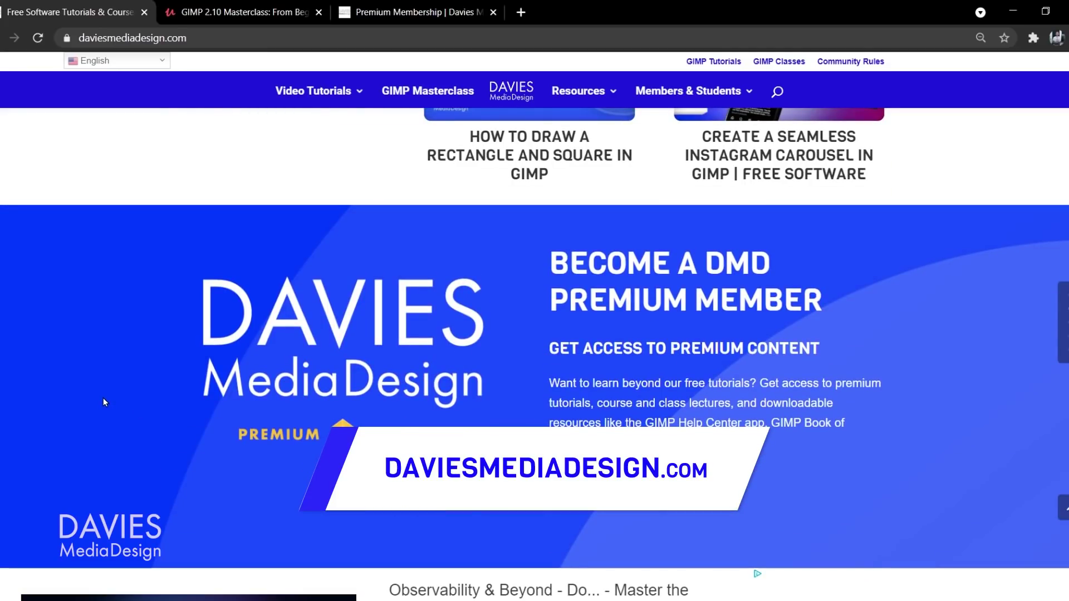
pyautogui.scroll(-12, 103, 397)
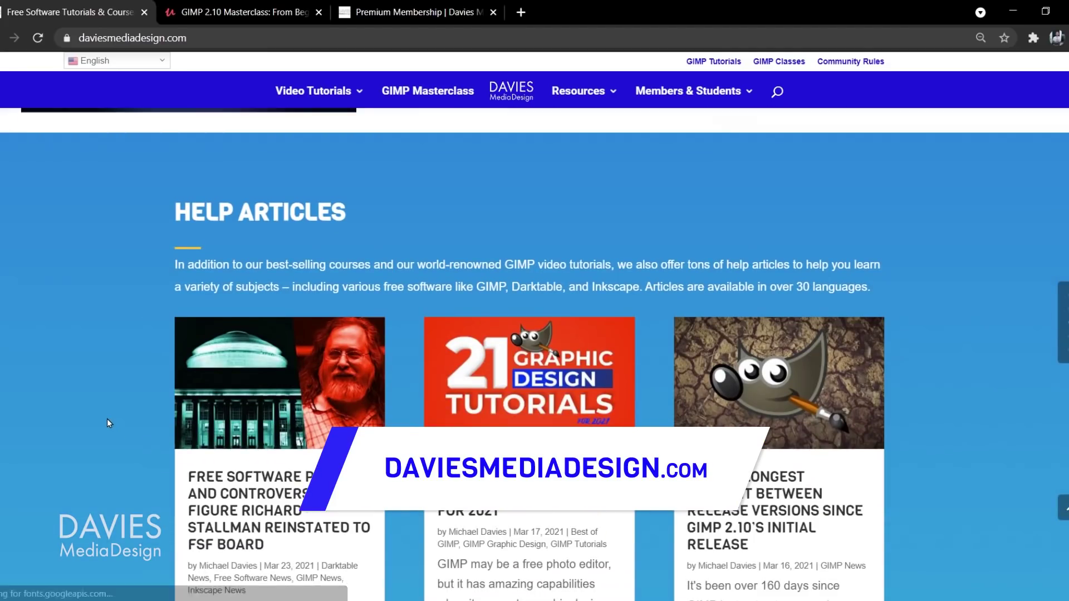
pyautogui.scroll(-20, 109, 421)
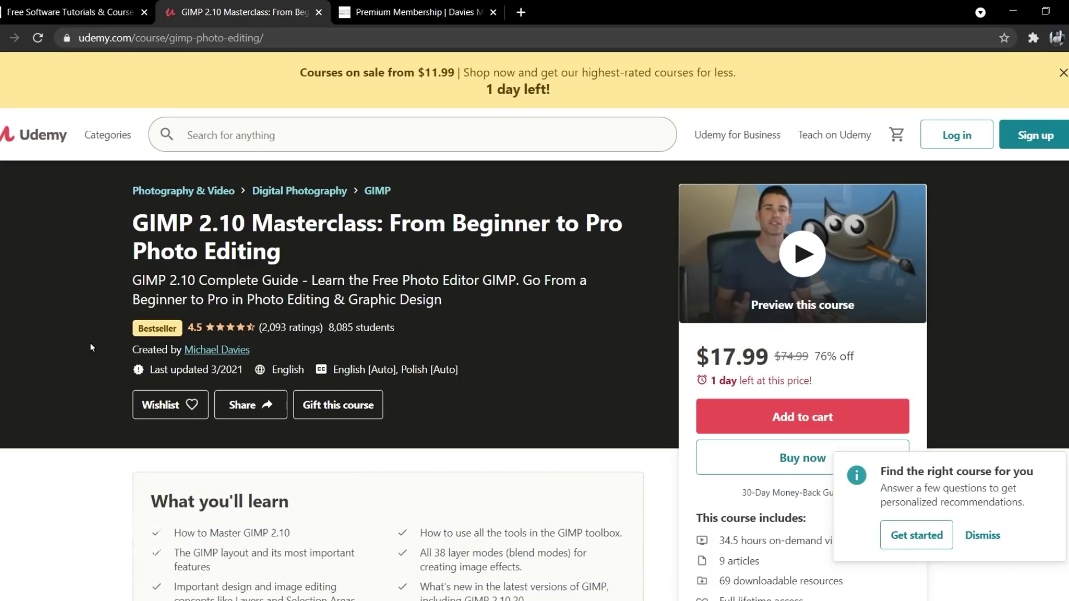
# Switch from the Udemy course tab to the Premium Membership tab with Ctrl+Tab
pyautogui.hotkey('ctrl', 'Tab')
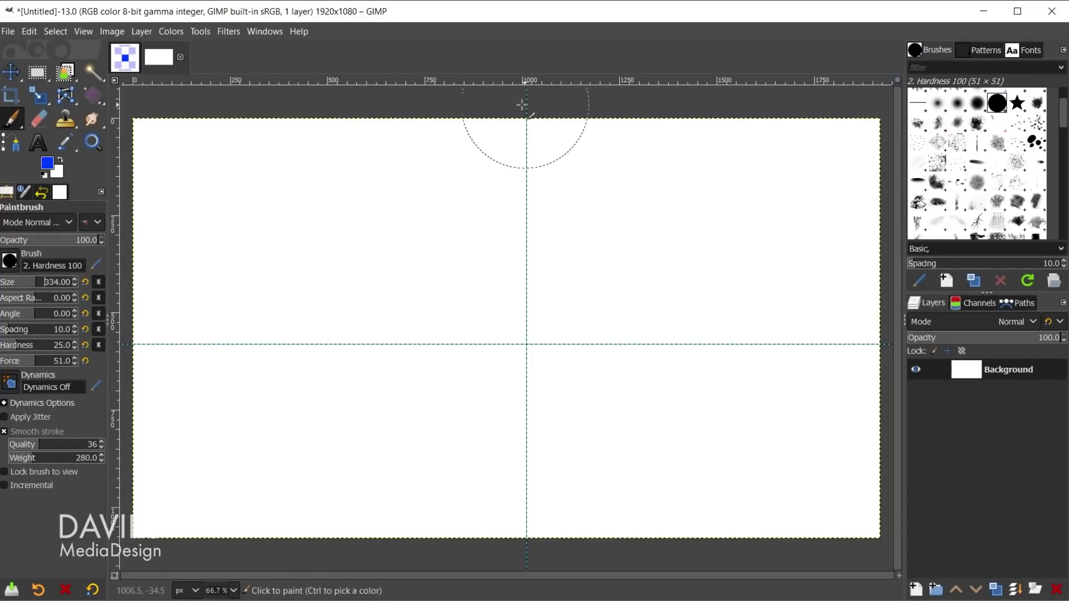
pyautogui.scroll(-2, 574, 162)
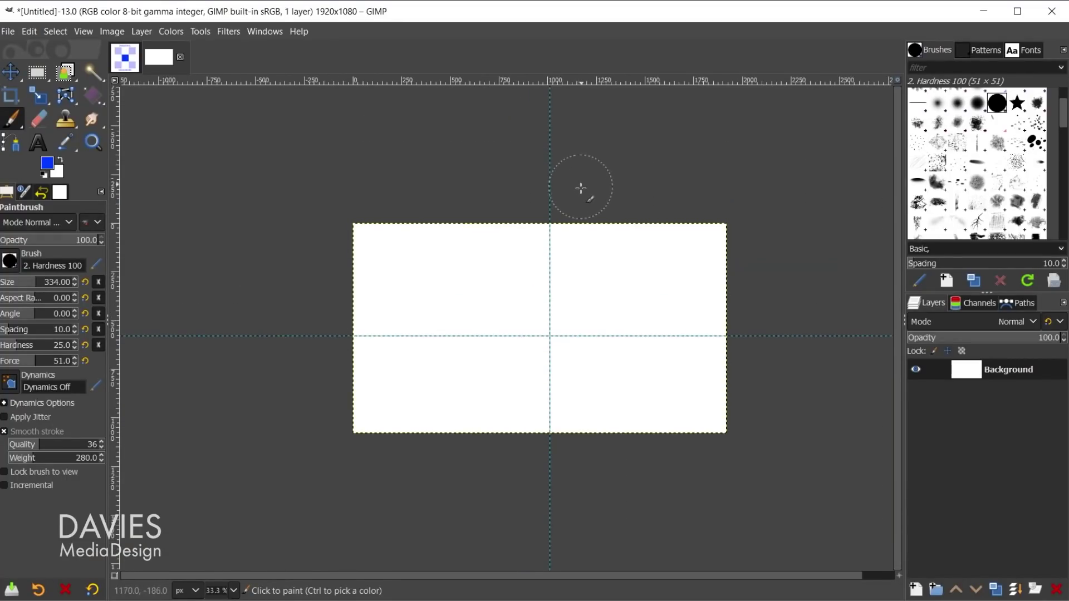
pyautogui.scroll(3, 581, 188)
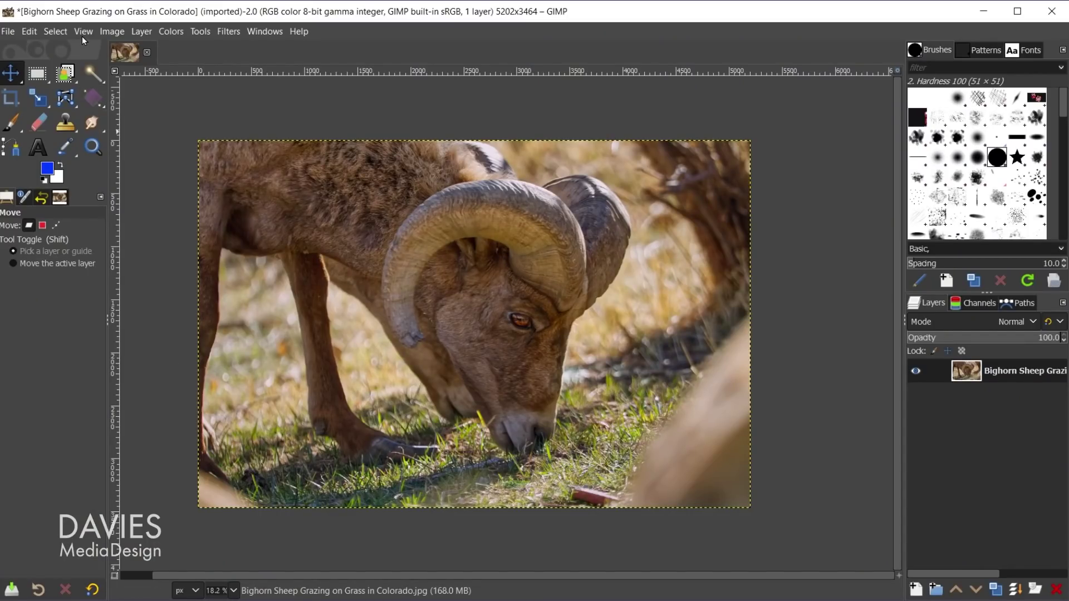
# Toggle View > Show All on and off, then drag a vertical and horizontal guide onto the photo
pyautogui.click(83, 32)
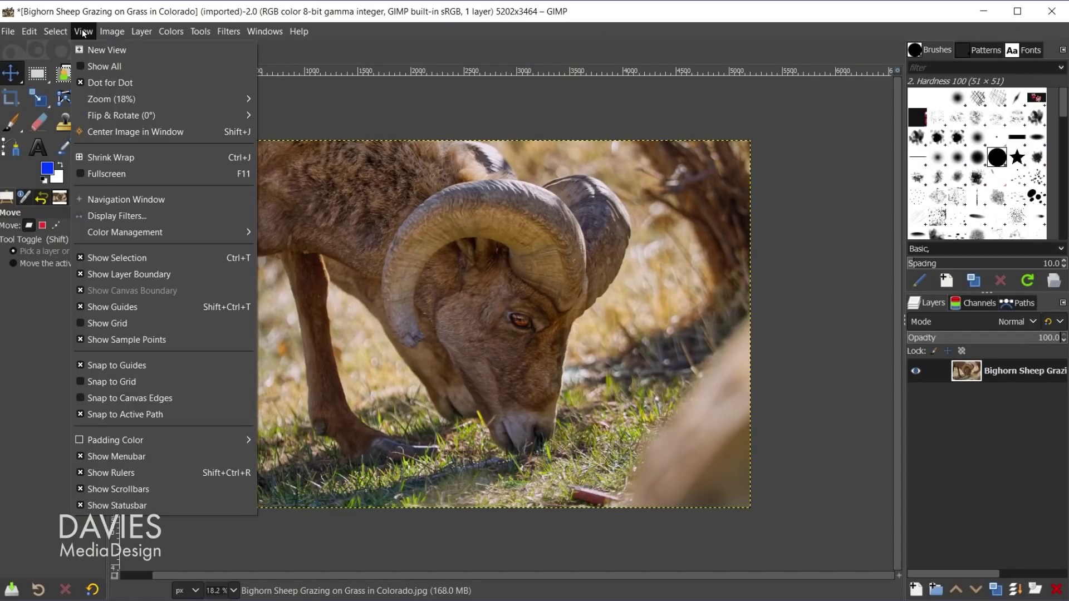
pyautogui.click(104, 66)
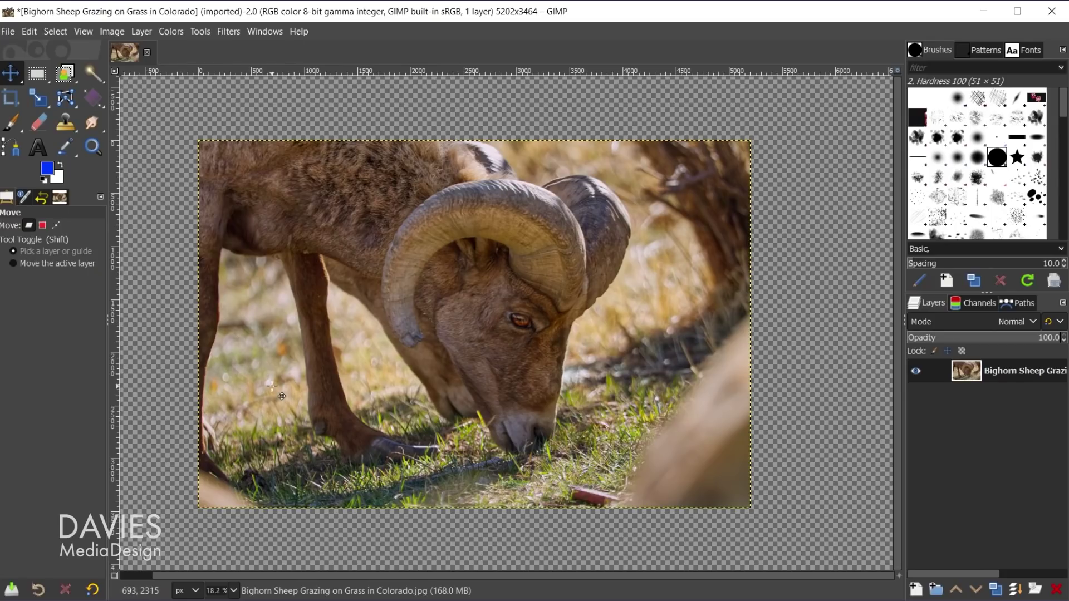
pyautogui.click(84, 31)
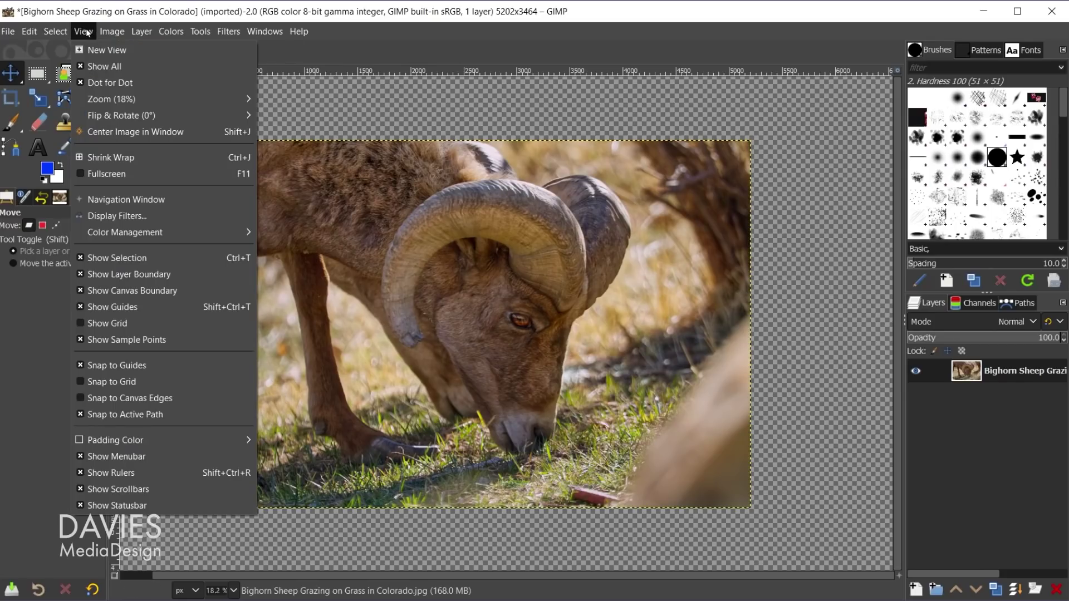
pyautogui.click(102, 71)
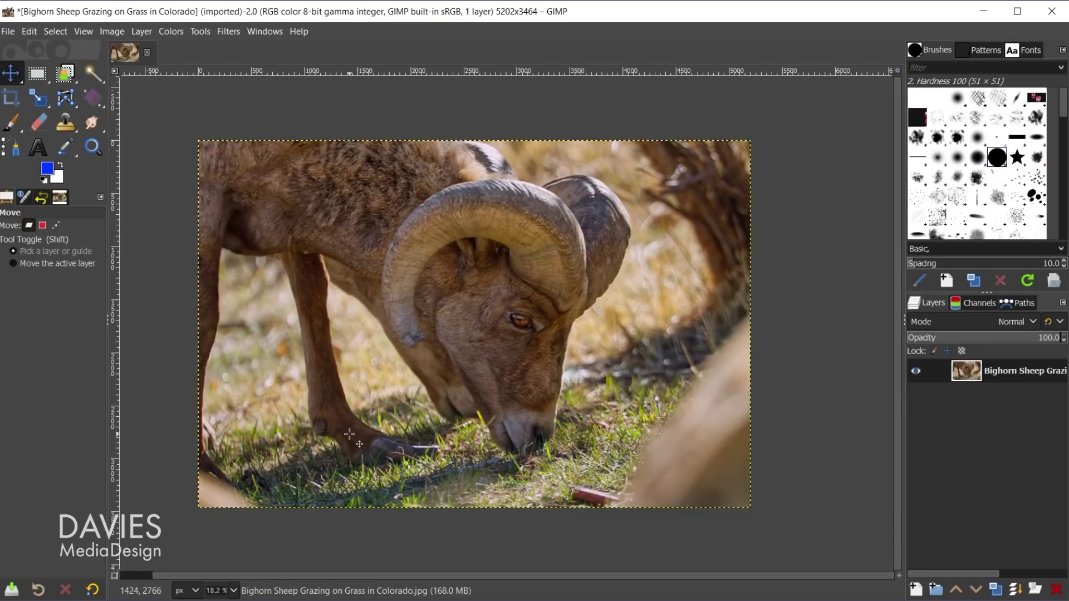
pyautogui.moveTo(115, 196); pyautogui.dragTo(380, 186)
pyautogui.moveTo(318, 69); pyautogui.dragTo(322, 418)
# Select the Paintbrush tool and enable Snap to Canvas Edges, zooming in and out to test snapping near the guide
pyautogui.click(11, 123)
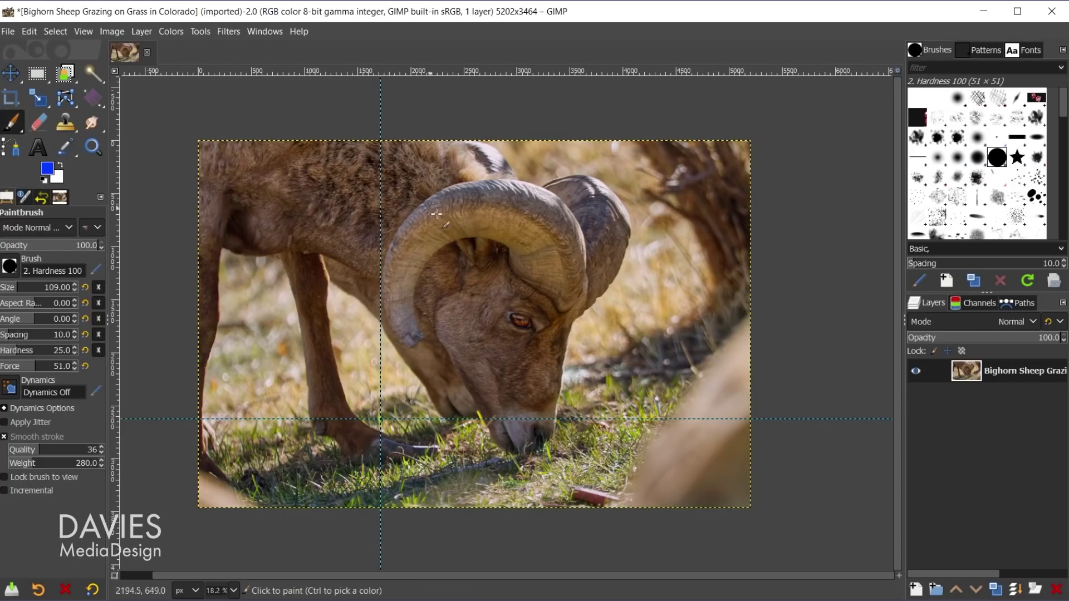
pyautogui.click(83, 31)
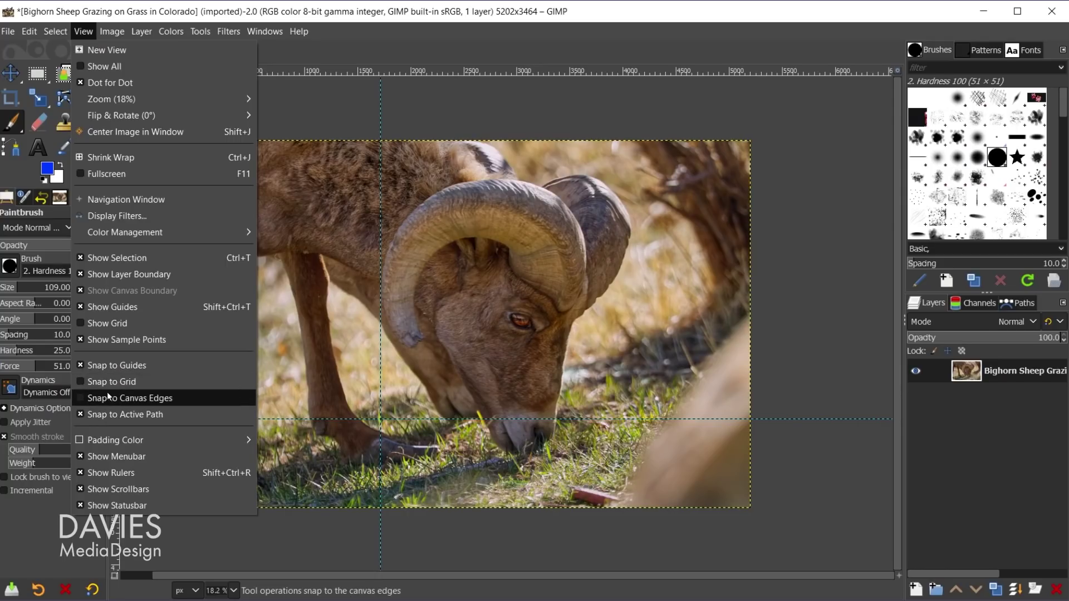
pyautogui.click(372, 23)
pyautogui.scroll(3, 389, 164)
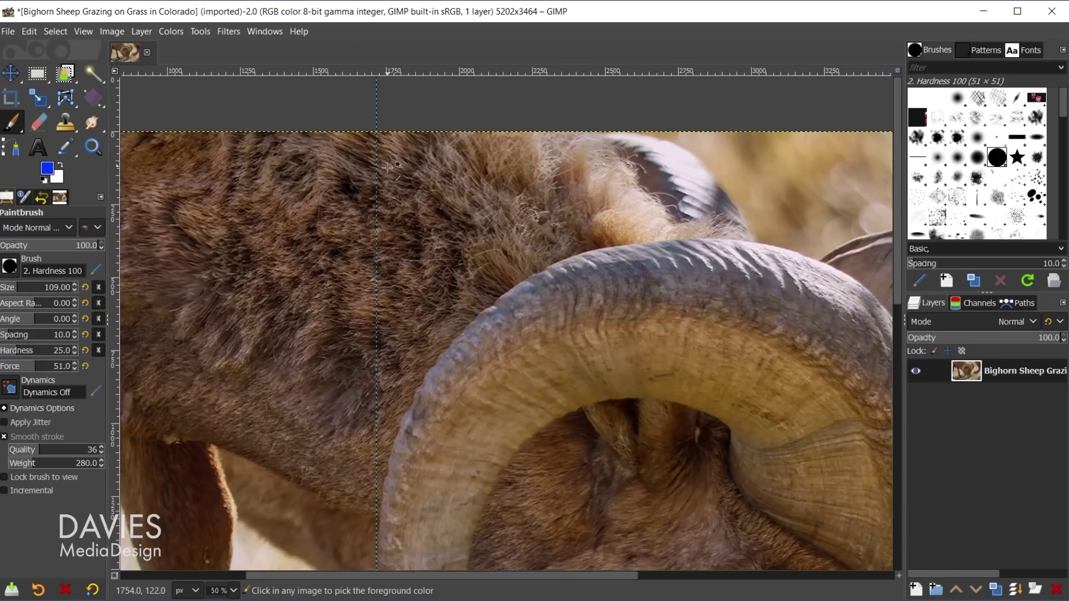
pyautogui.scroll(5, 390, 163)
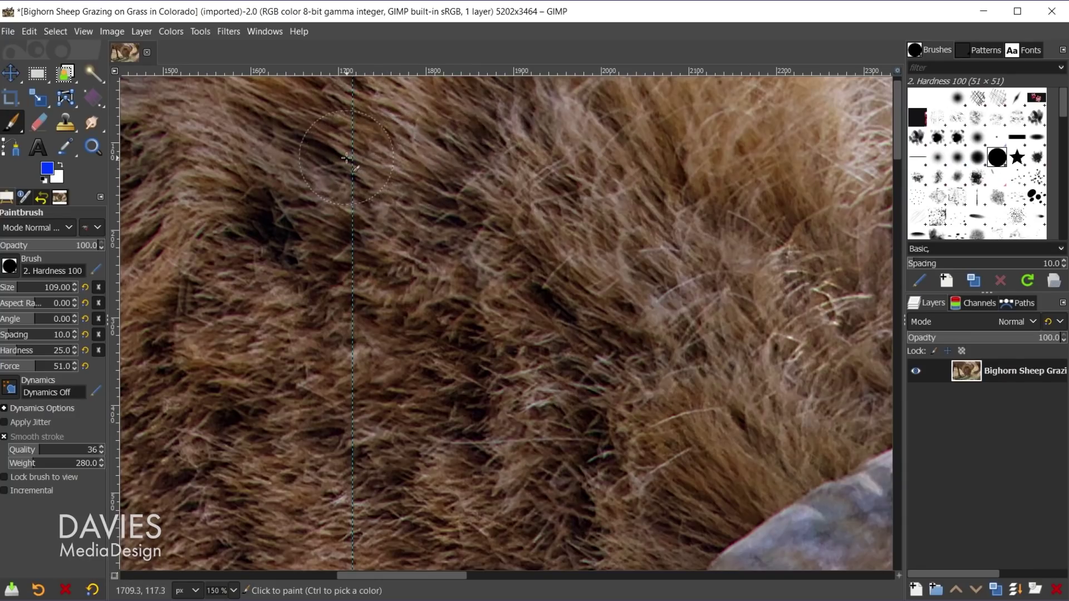
pyautogui.scroll(-3, 409, 211)
pyautogui.scroll(-1, 410, 211)
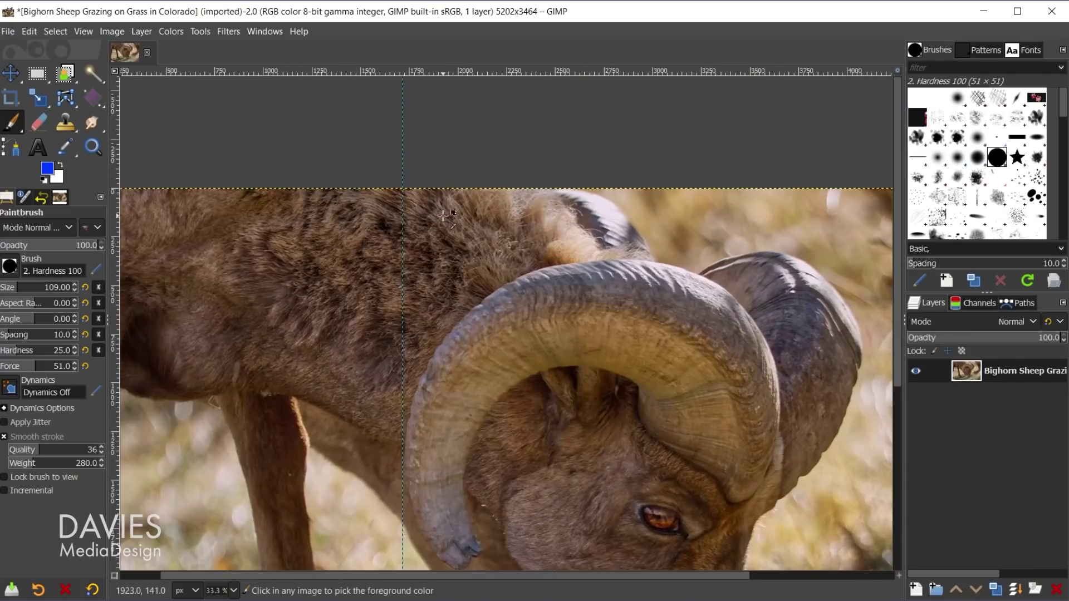
pyautogui.scroll(2, 415, 136)
pyautogui.scroll(1, 415, 136)
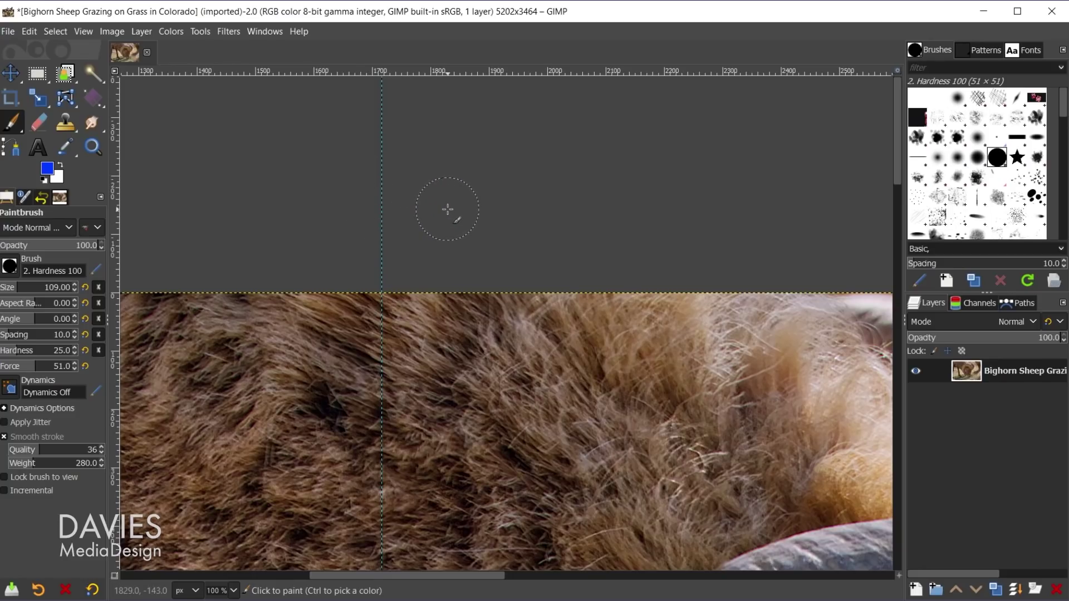
pyautogui.keyDown('ctrl'); pyautogui.scroll(-7, 349, 207); pyautogui.keyUp('ctrl')
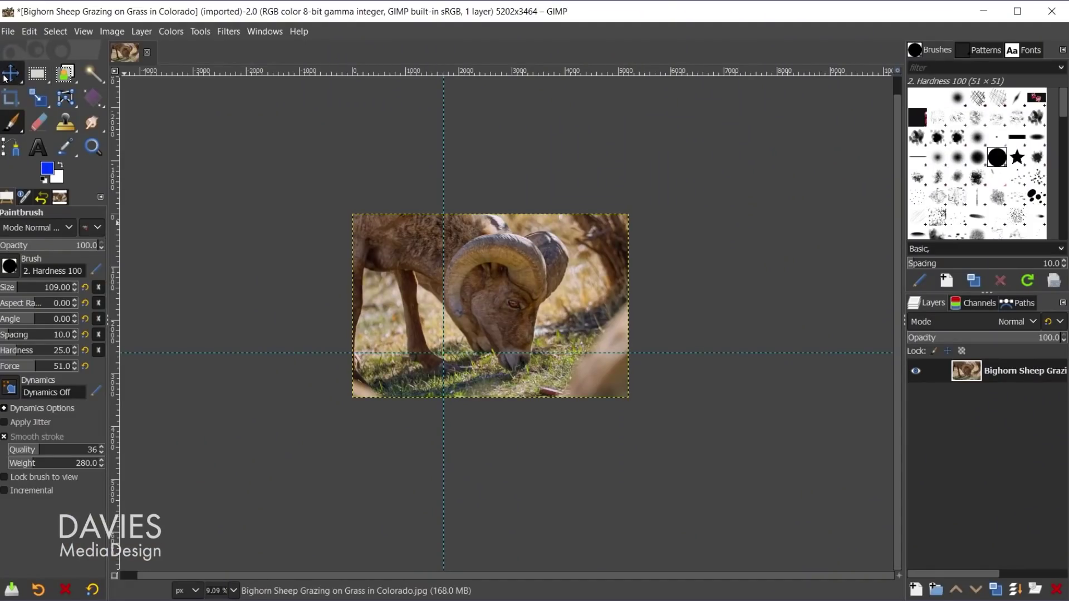
# With the Move tool, drag the guides' intersection off the canvas to delete both guides
pyautogui.click(23, 85)
pyautogui.moveTo(441, 354); pyautogui.dragTo(289, 175)
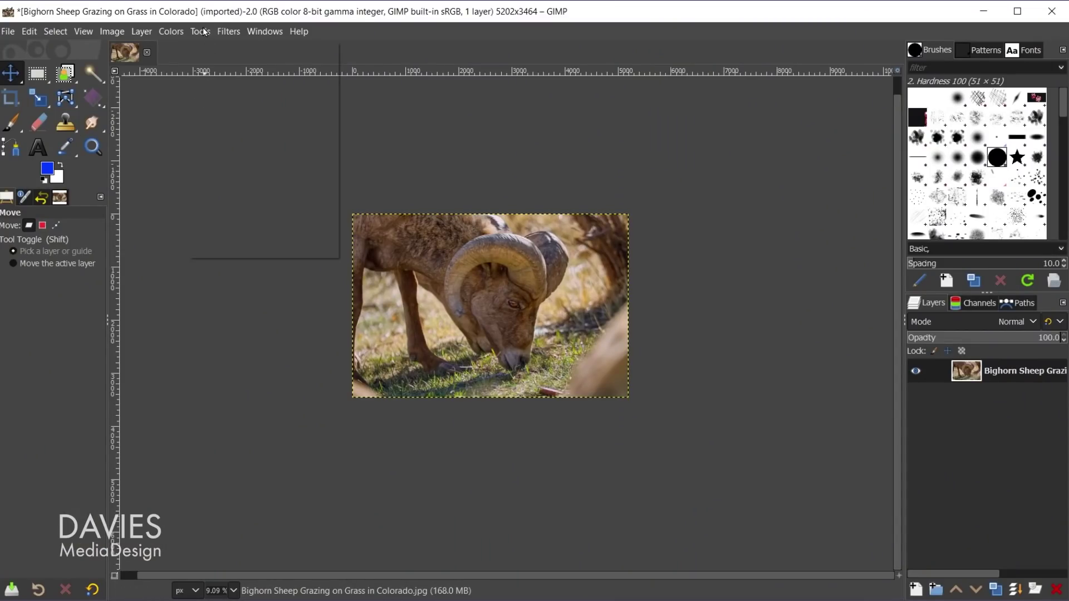
pyautogui.click(202, 32)
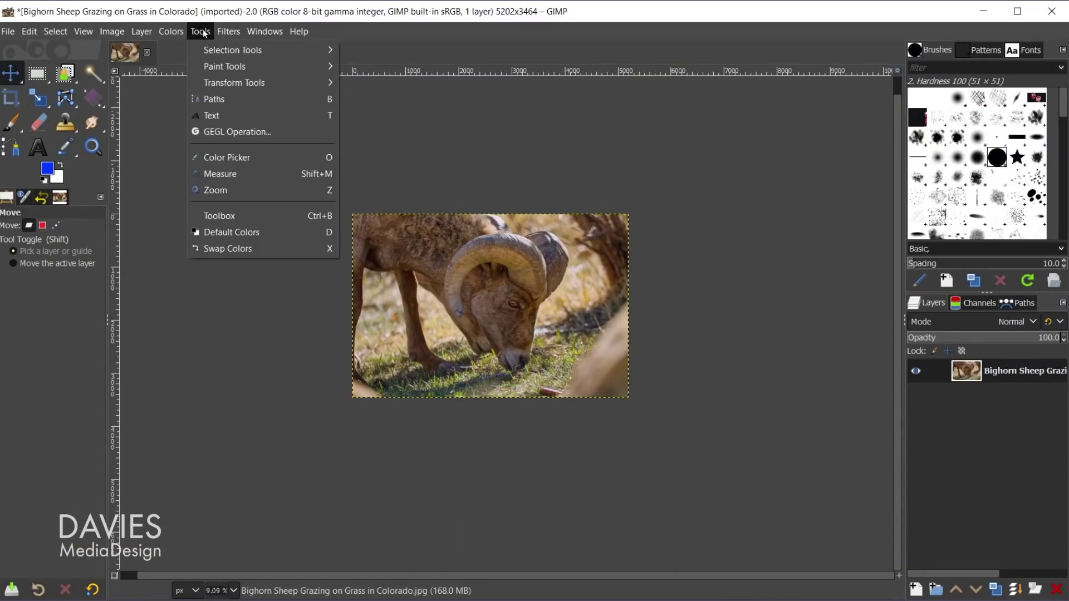
pyautogui.click(225, 132)
pyautogui.click(281, 86)
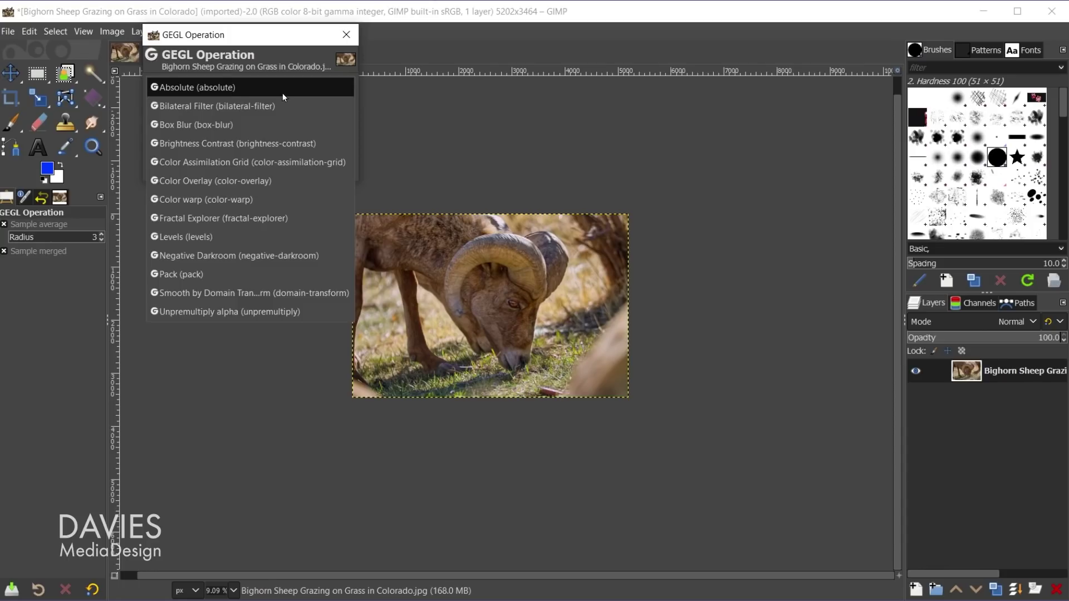
pyautogui.click(247, 259)
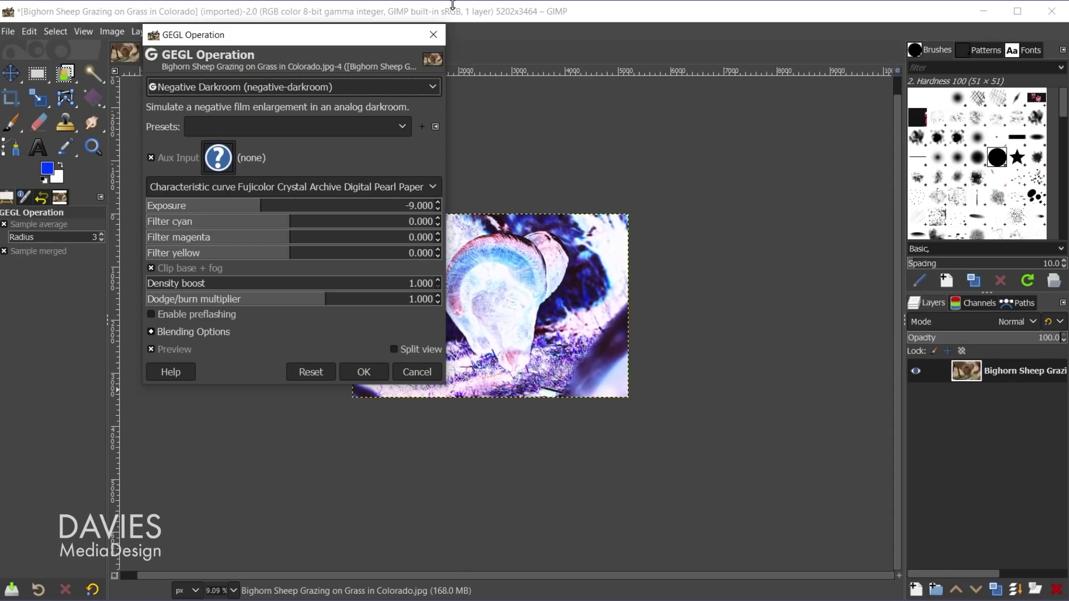
pyautogui.click(433, 35)
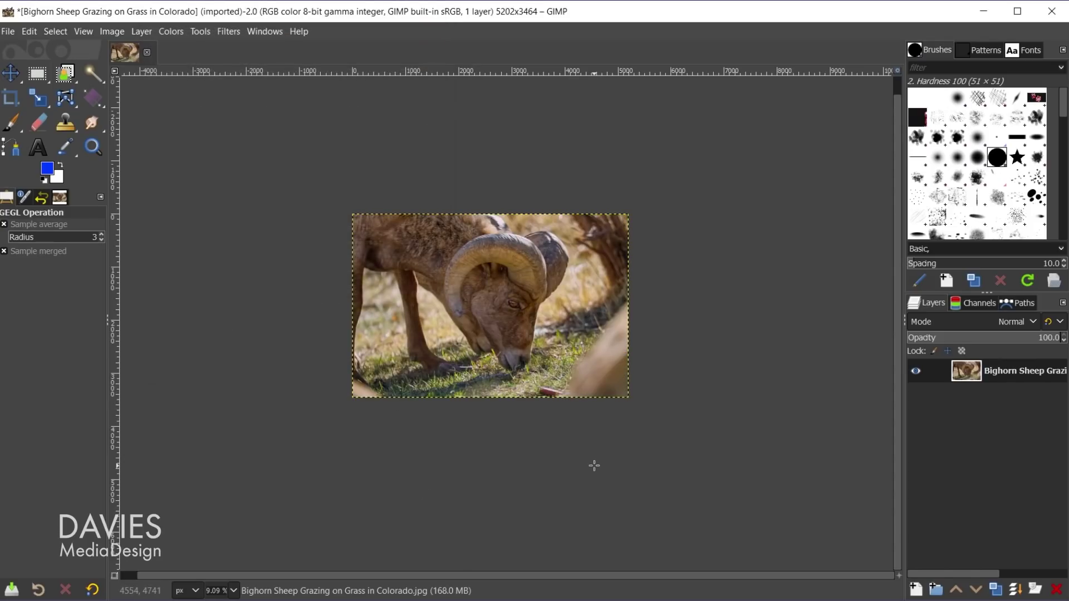